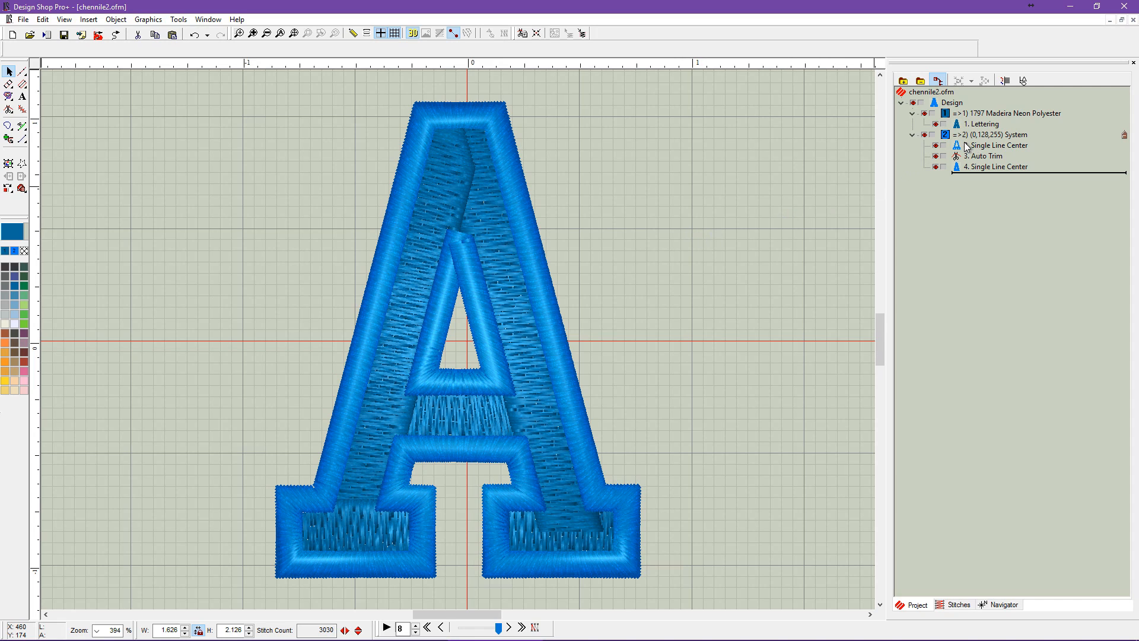
Examine the letter's fill and border separately by toggling the visibility of the two color blocks.
click(925, 113)
click(927, 113)
click(927, 113)
click(927, 113)
click(927, 136)
click(923, 135)
click(924, 135)
click(923, 136)
click(924, 135)
click(923, 135)
click(924, 135)
click(923, 135)
Set the lettering's stitch type to Fill and duplicate the lettering.
click(983, 127)
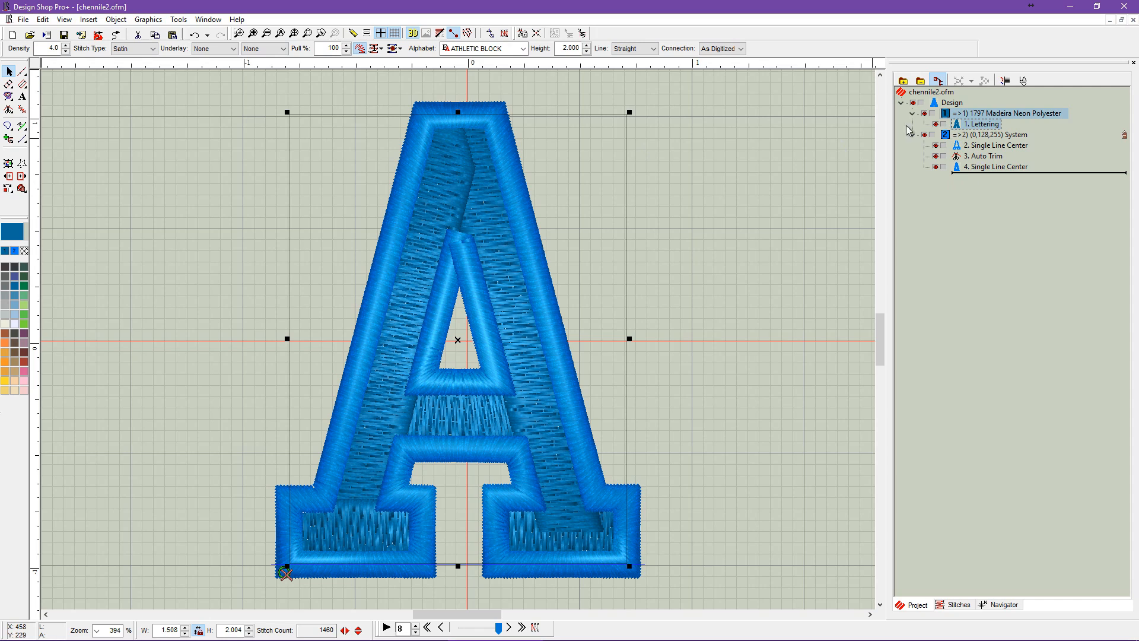
click(153, 49)
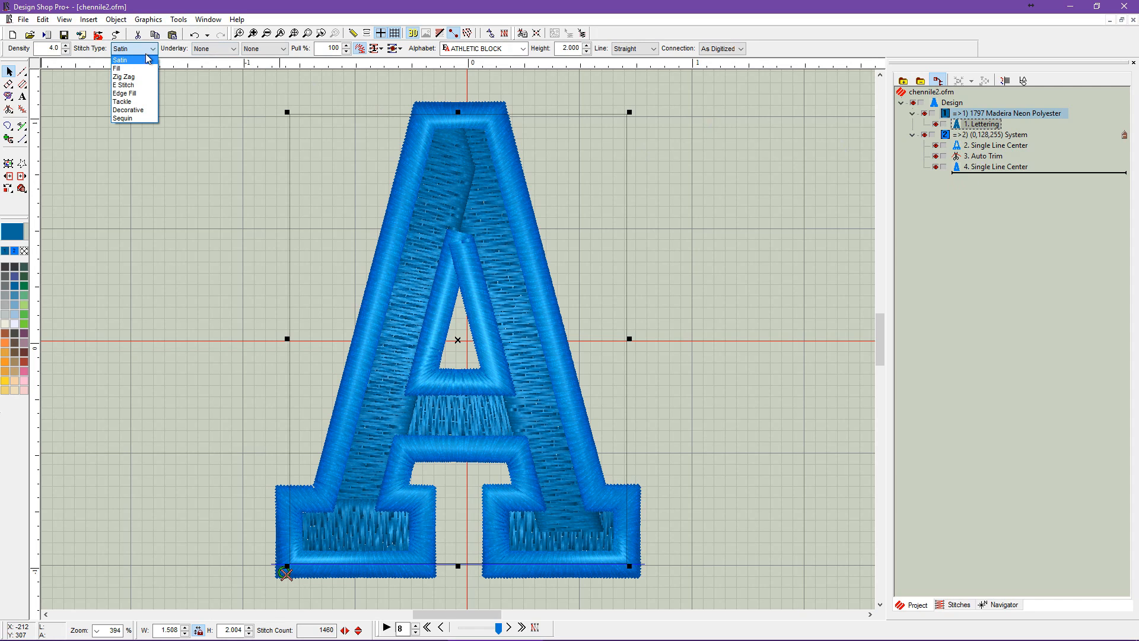
click(131, 69)
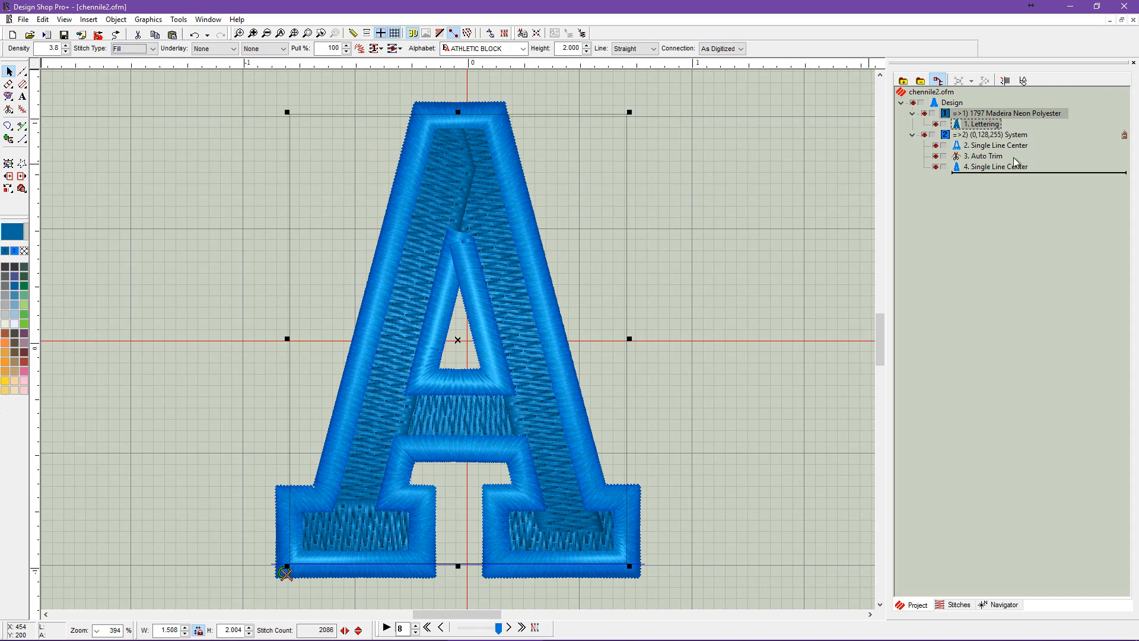
right_click(984, 128)
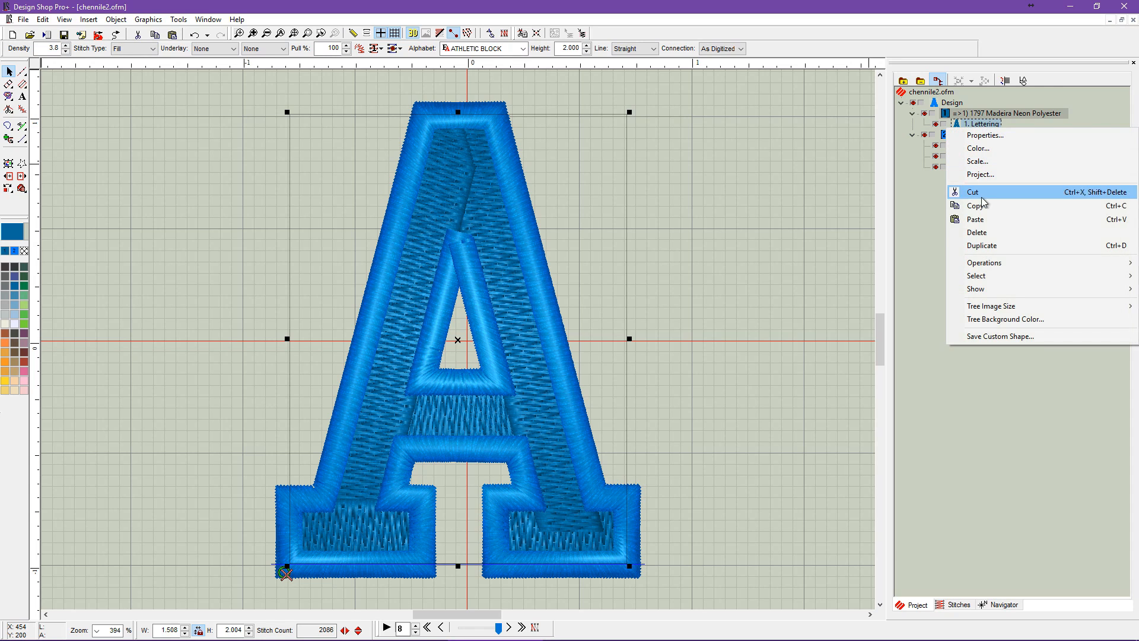
click(983, 245)
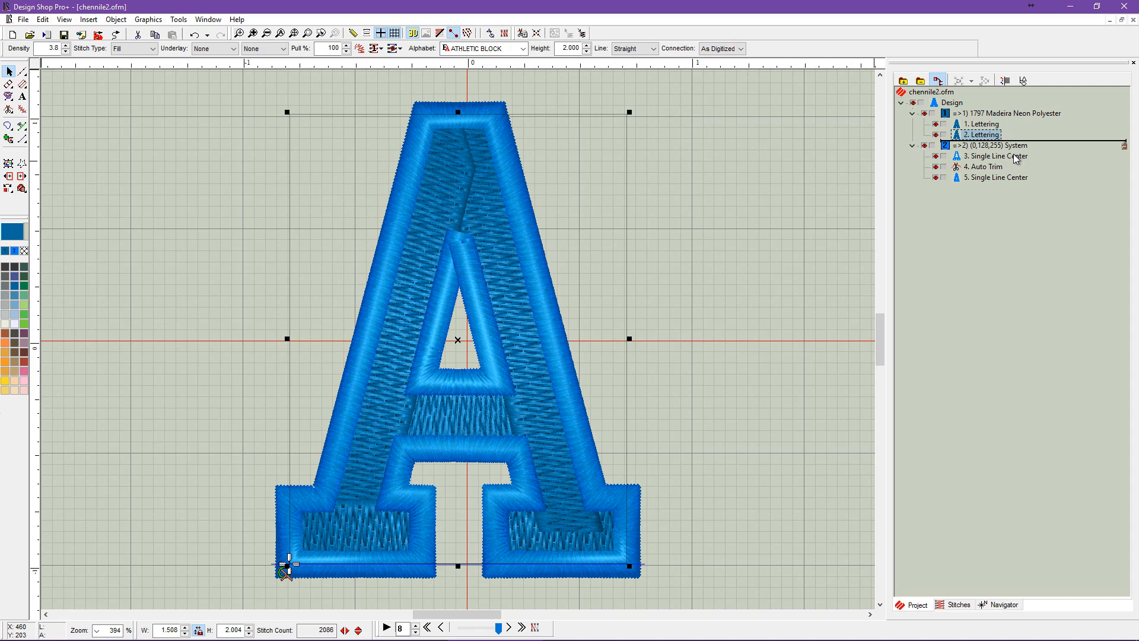
Apply the Chenille Underlay fill preset to the top stitching of the first lettering.
right_click(981, 127)
click(981, 129)
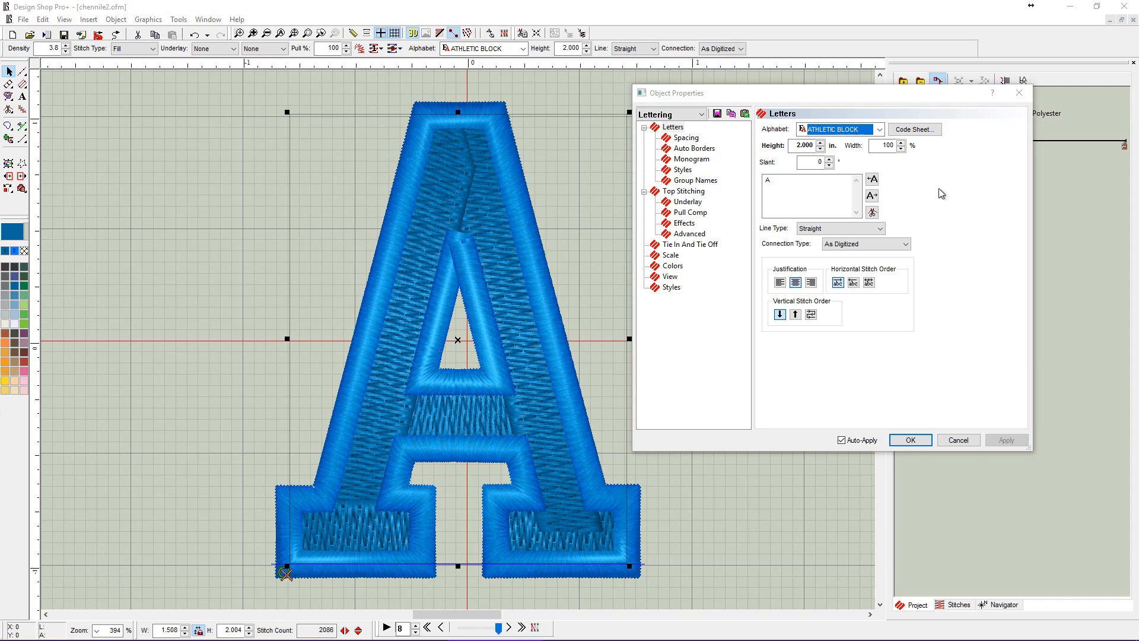
click(684, 193)
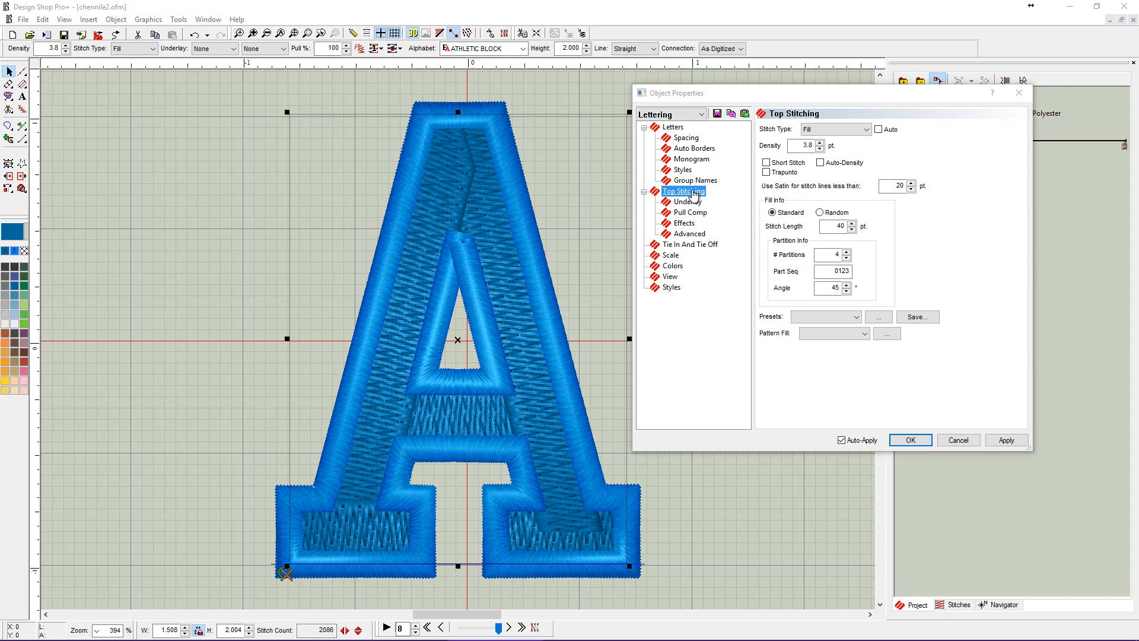
click(856, 317)
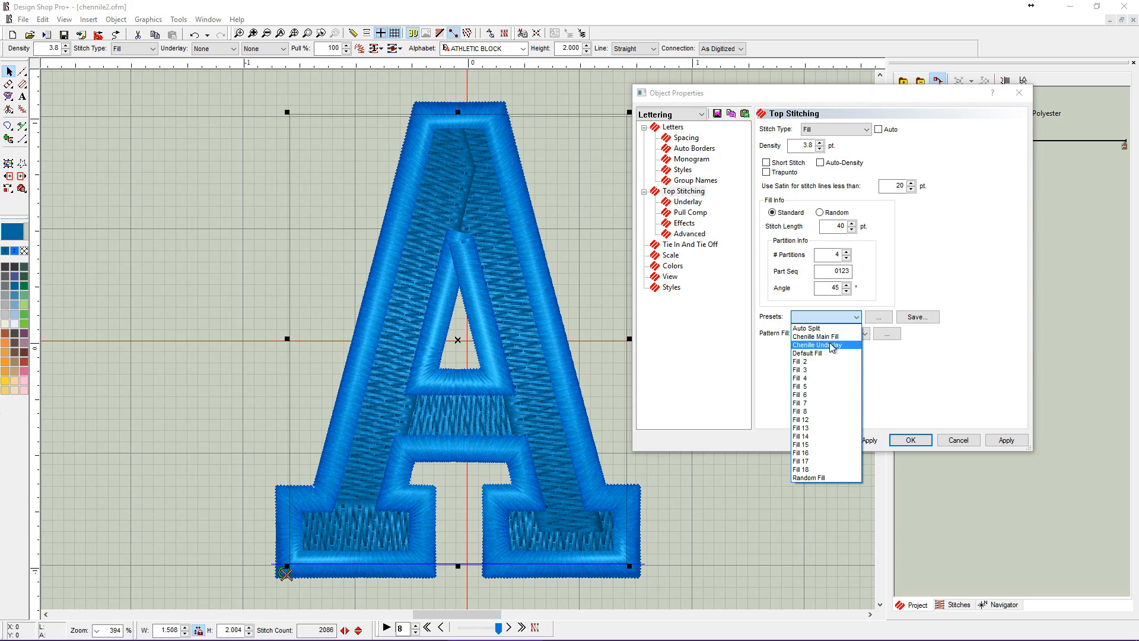
click(843, 99)
drag(868, 101, 760, 94)
click(984, 126)
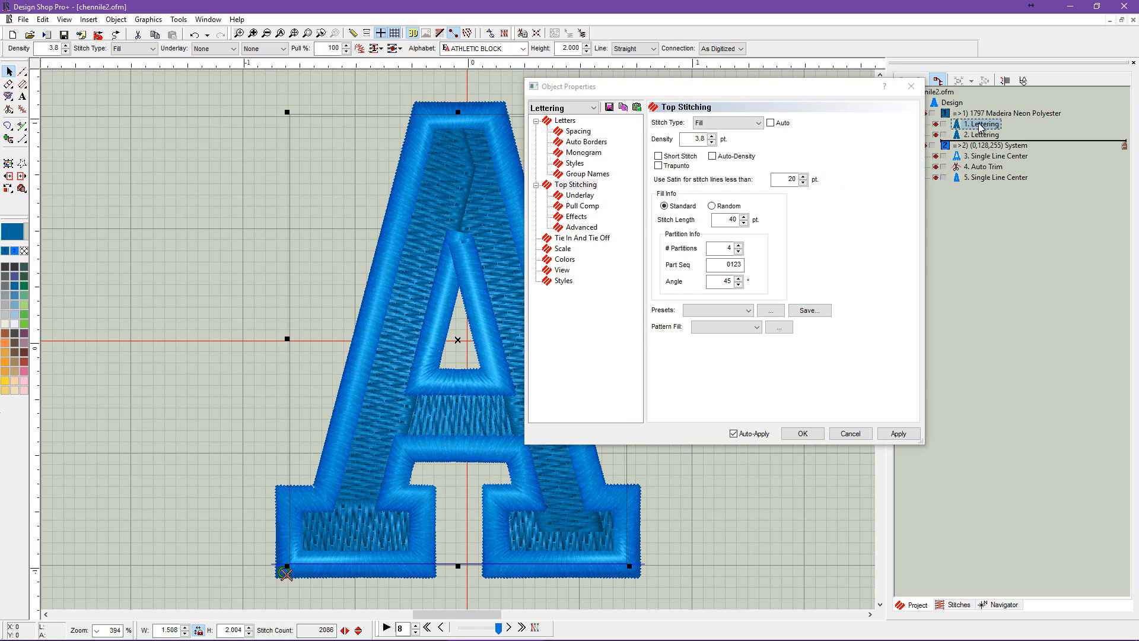
click(749, 313)
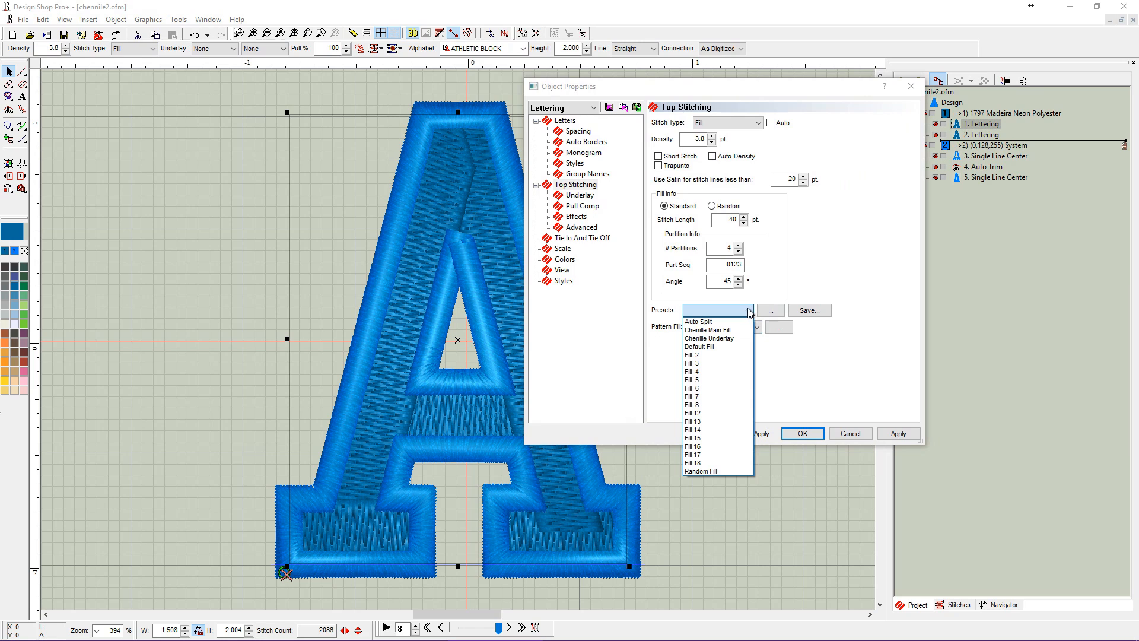
click(734, 344)
Hide the duplicate lettering to inspect the underlay fill inside the border.
drag(713, 97, 833, 130)
double_click(827, 171)
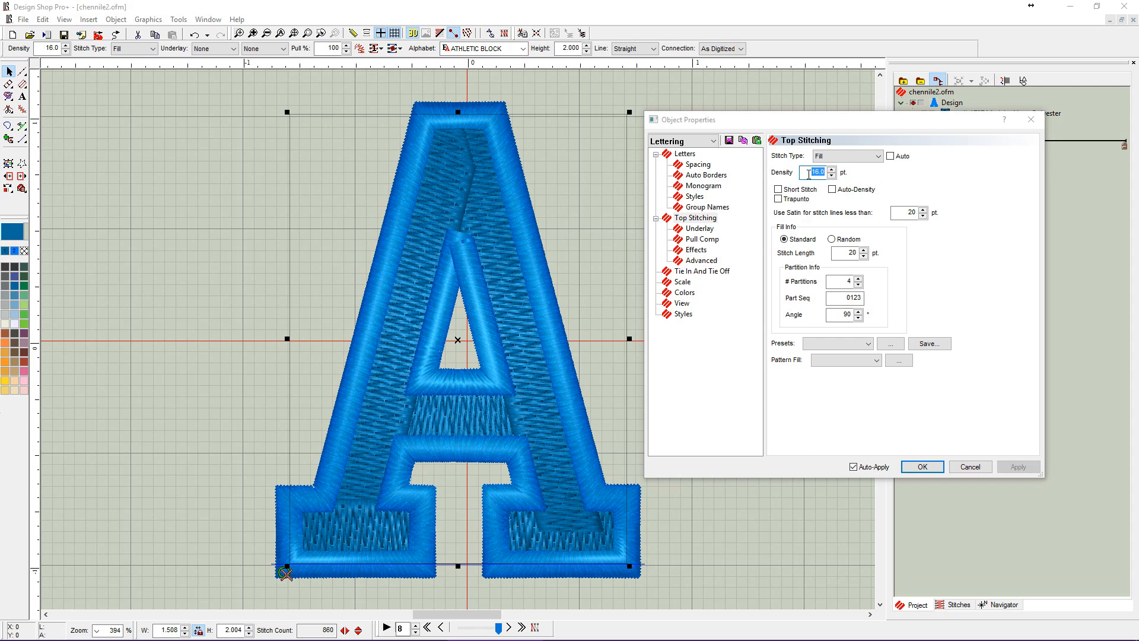
drag(861, 124, 696, 124)
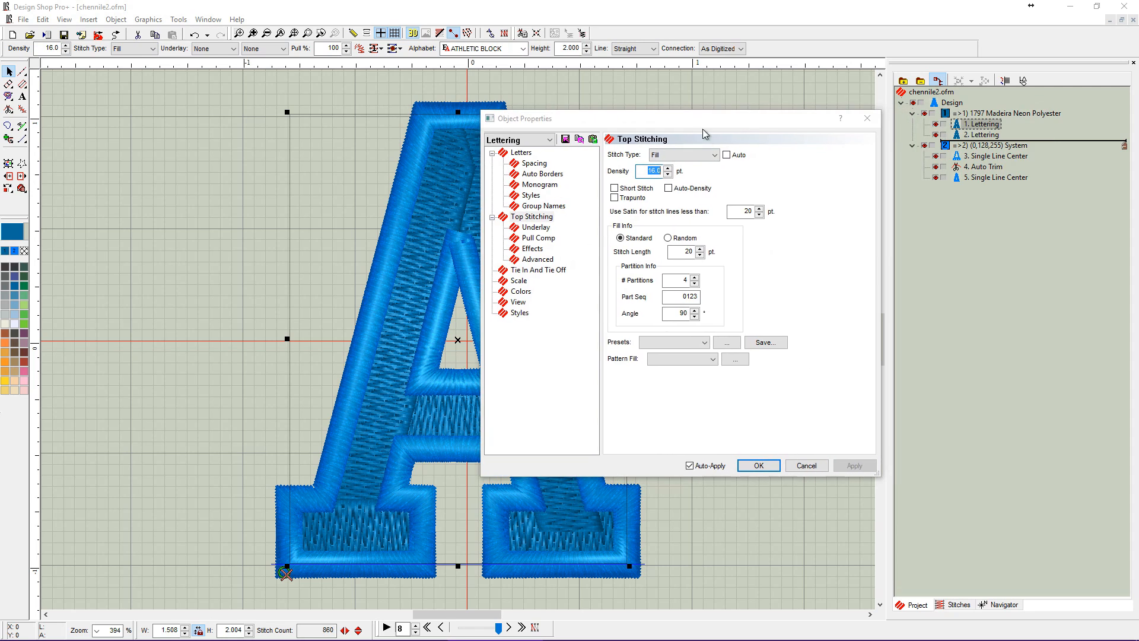
click(936, 136)
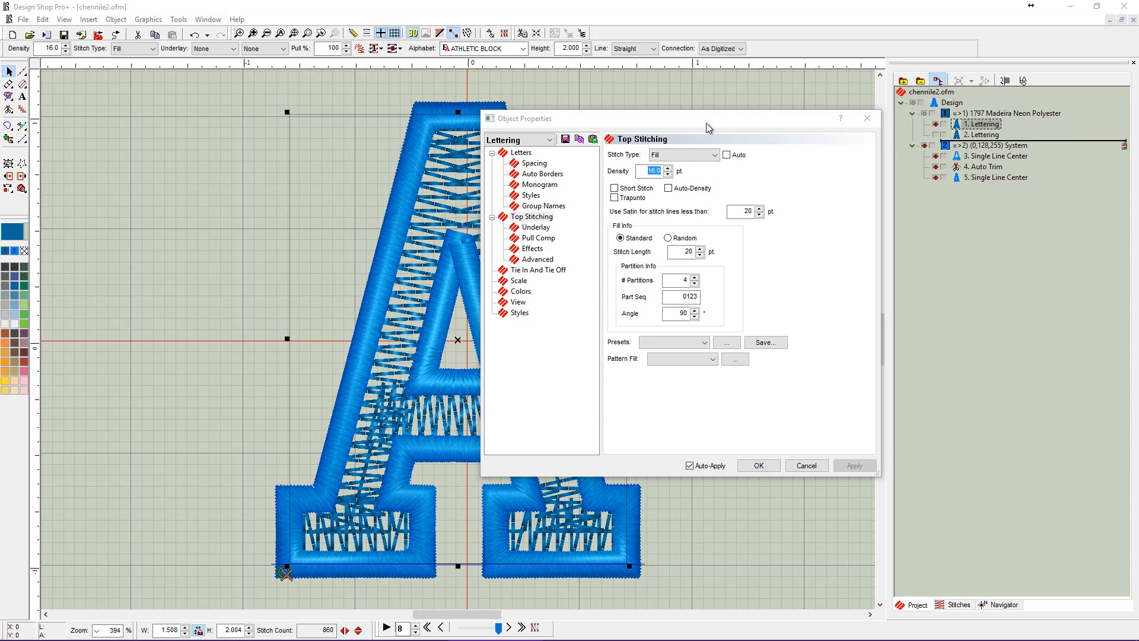
drag(706, 122, 854, 122)
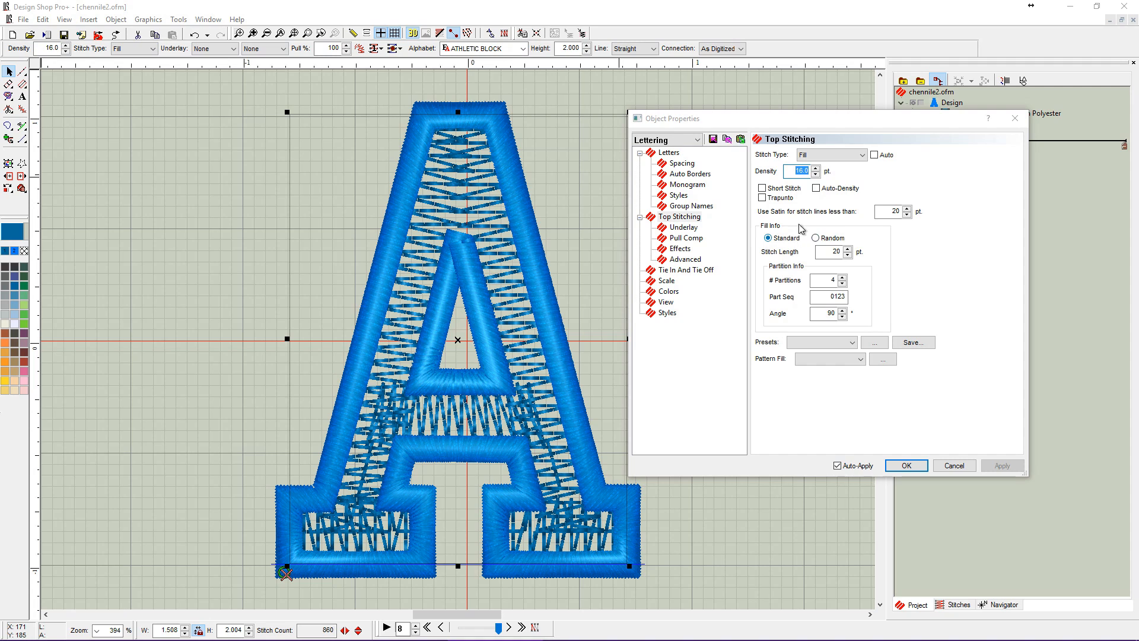
Review the underlay's stitch length, partition and angle values together with its Advanced fill settings.
double_click(825, 254)
key(Tab)
key(Tab)
key(Tab)
click(687, 260)
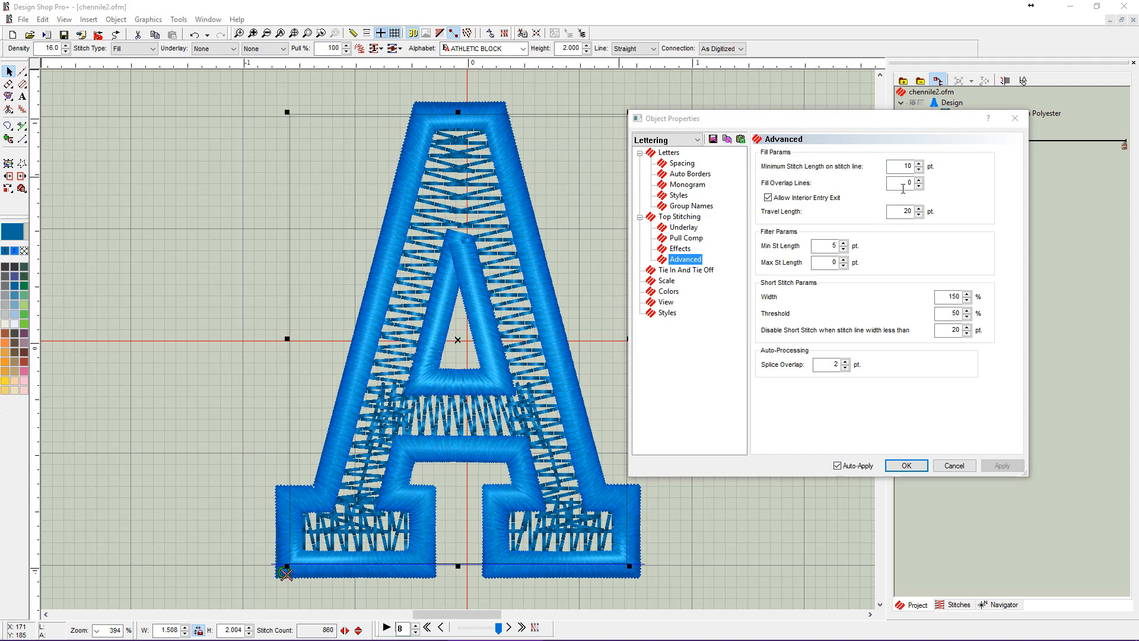
click(901, 166)
click(679, 217)
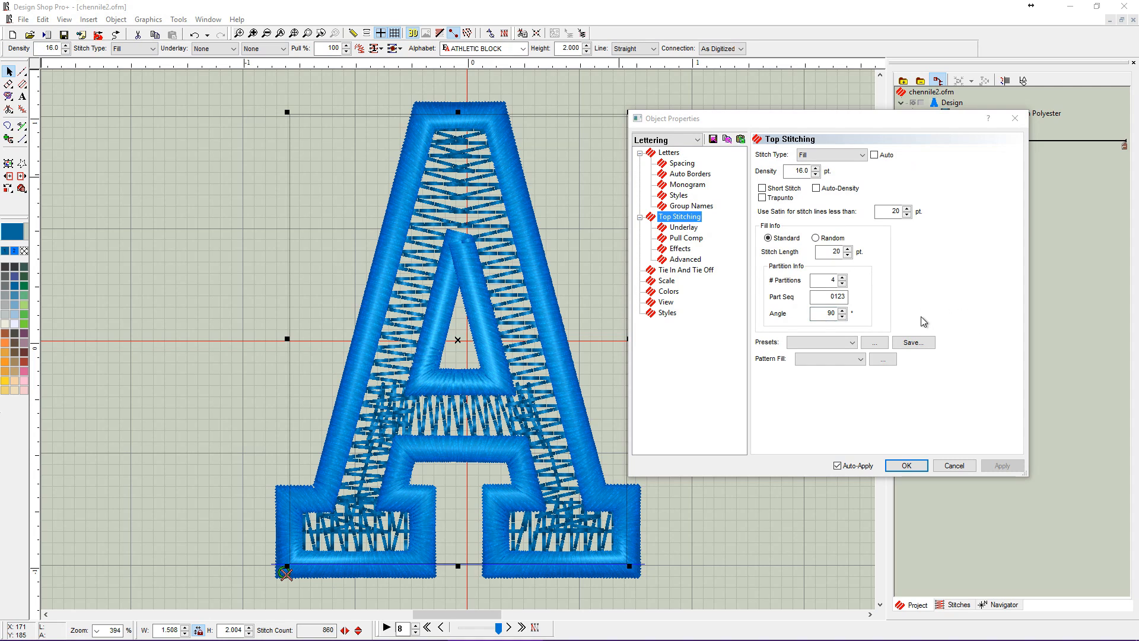
Try to save the current fill settings as a preset named Chenille Underlay, declining to replace the existing one.
click(919, 344)
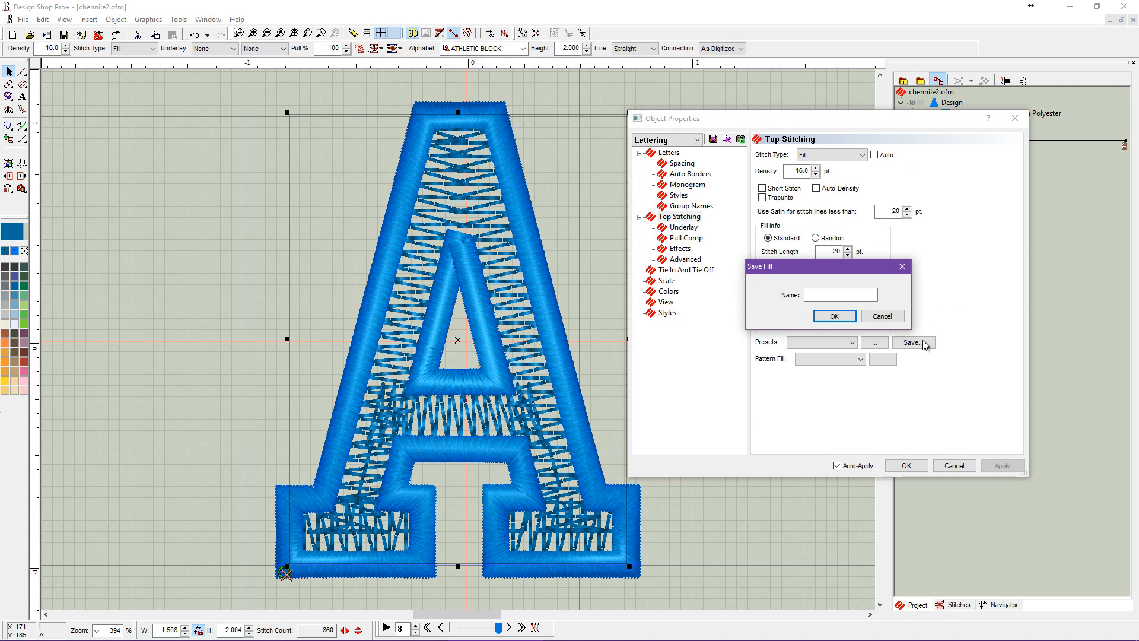
click(827, 294)
text(y)
key(Return)
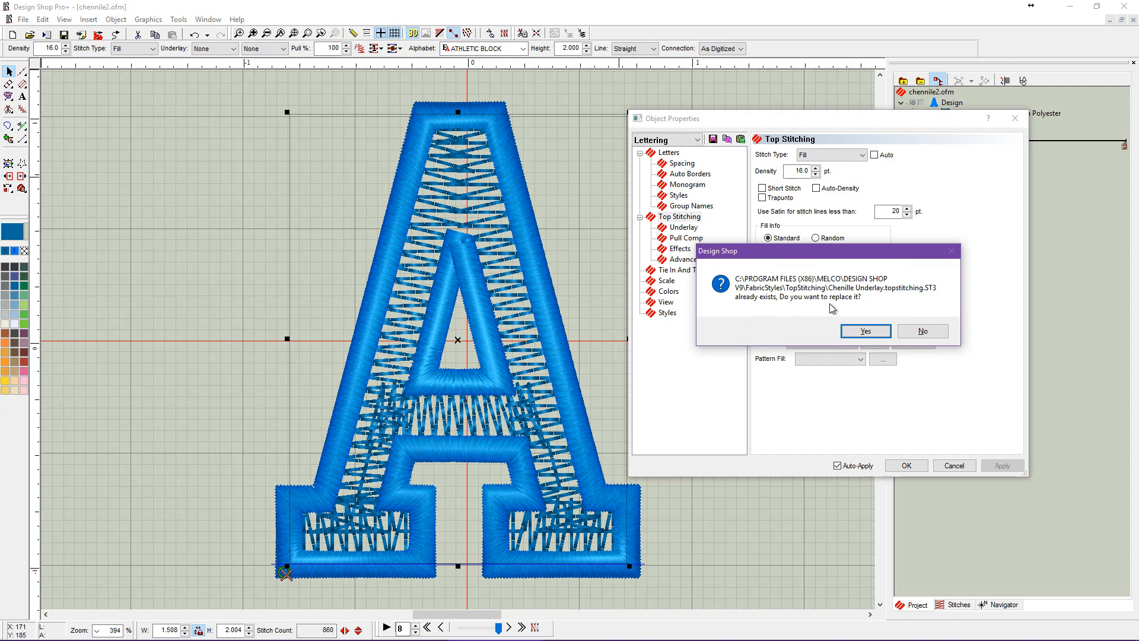
click(945, 334)
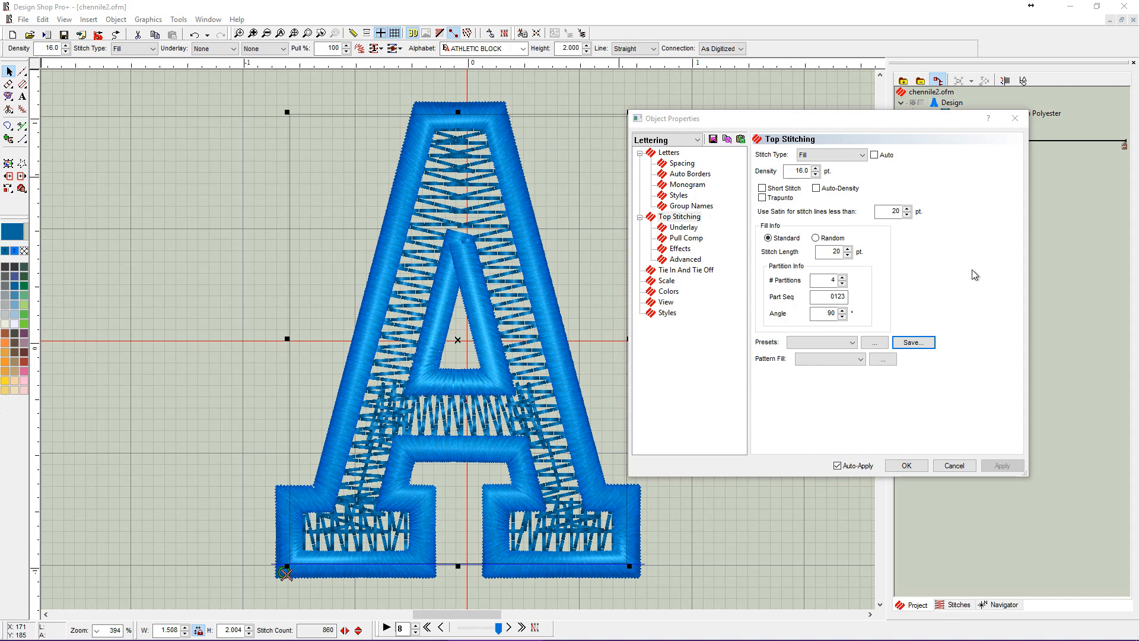
Recheck the underlay's top stitching values and Advanced parameters.
drag(882, 123, 811, 118)
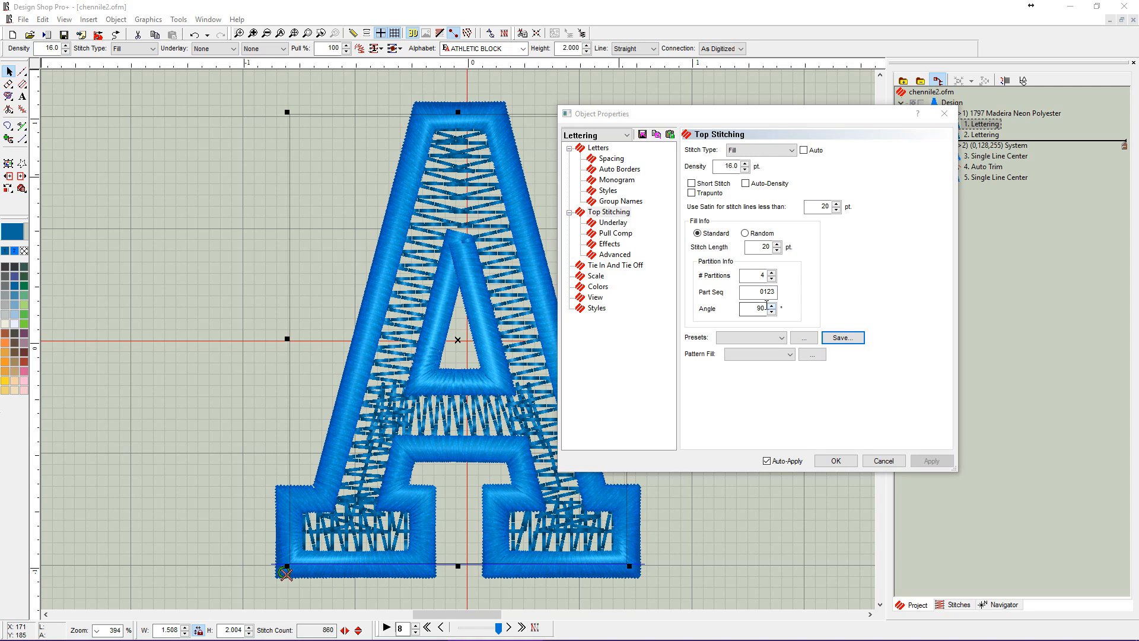
click(614, 254)
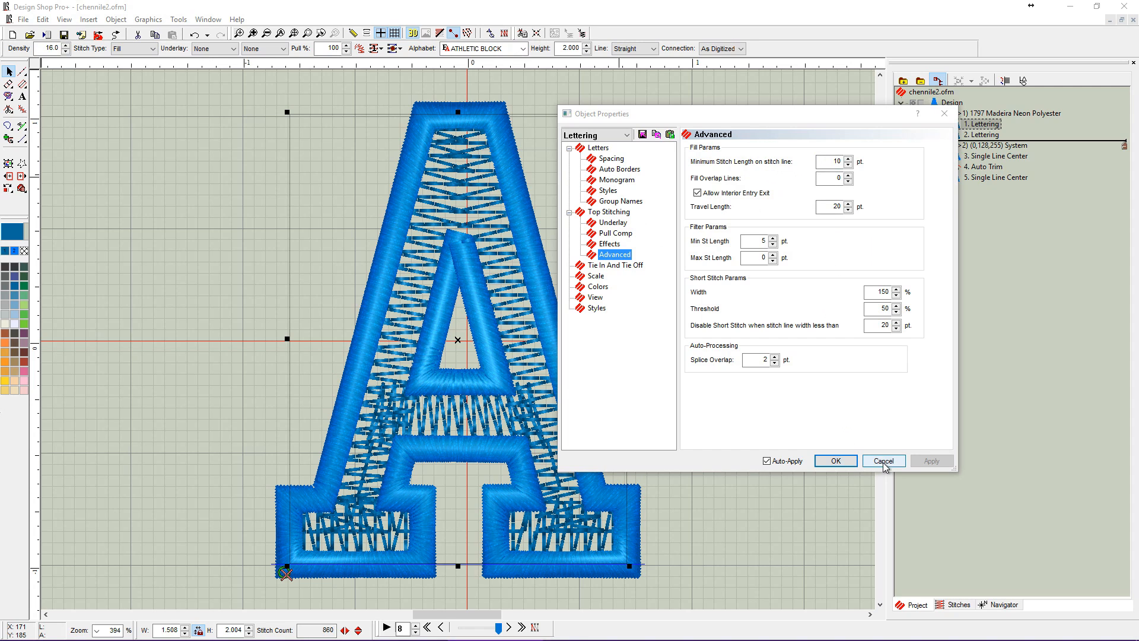
click(605, 215)
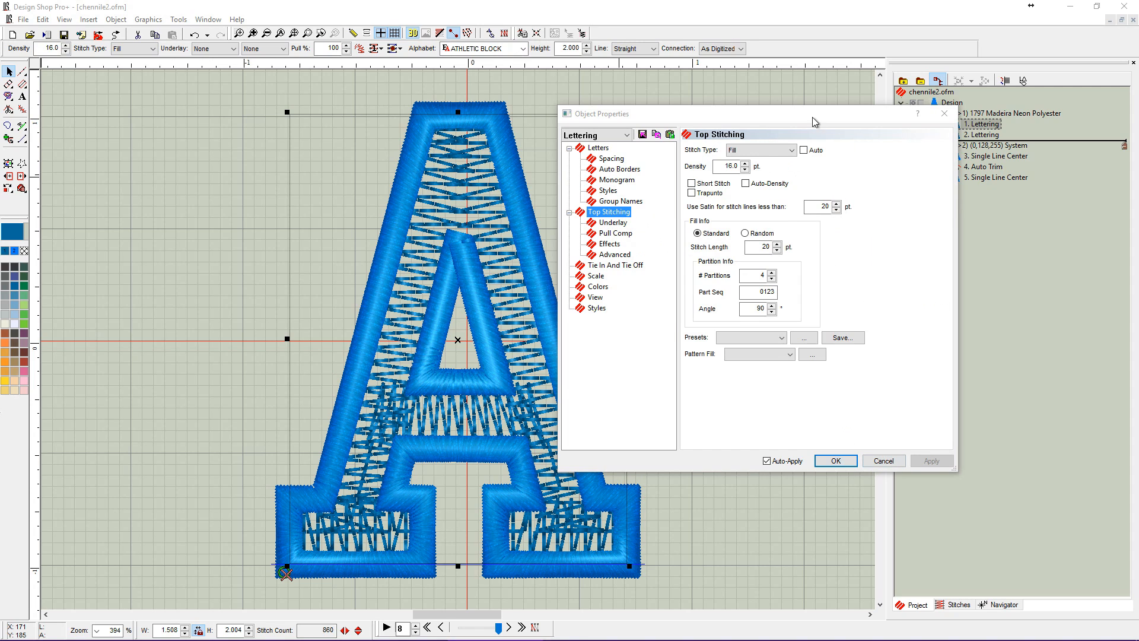
Show the second lettering again and apply the Chenille Main Fill preset to its top stitching.
drag(813, 116, 700, 105)
click(986, 137)
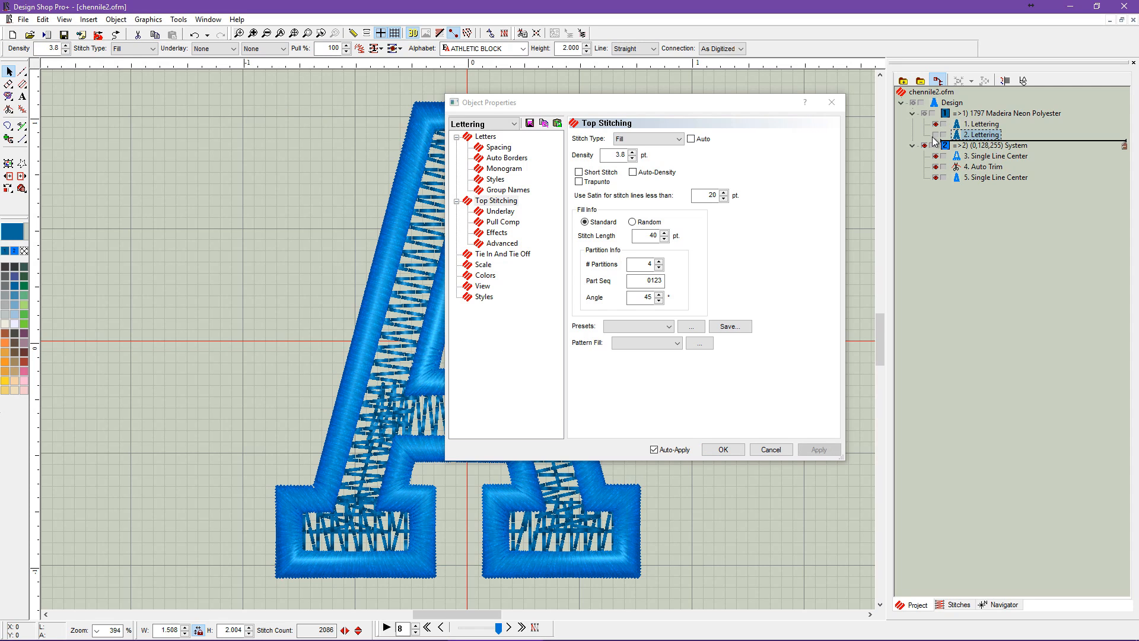
drag(736, 106, 925, 107)
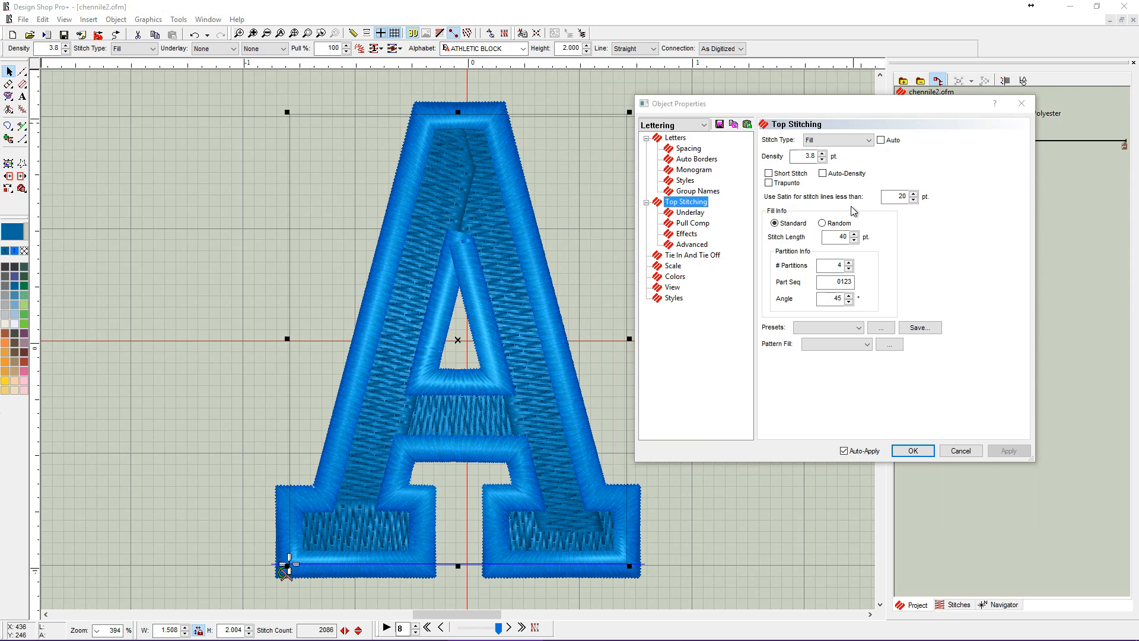
click(859, 328)
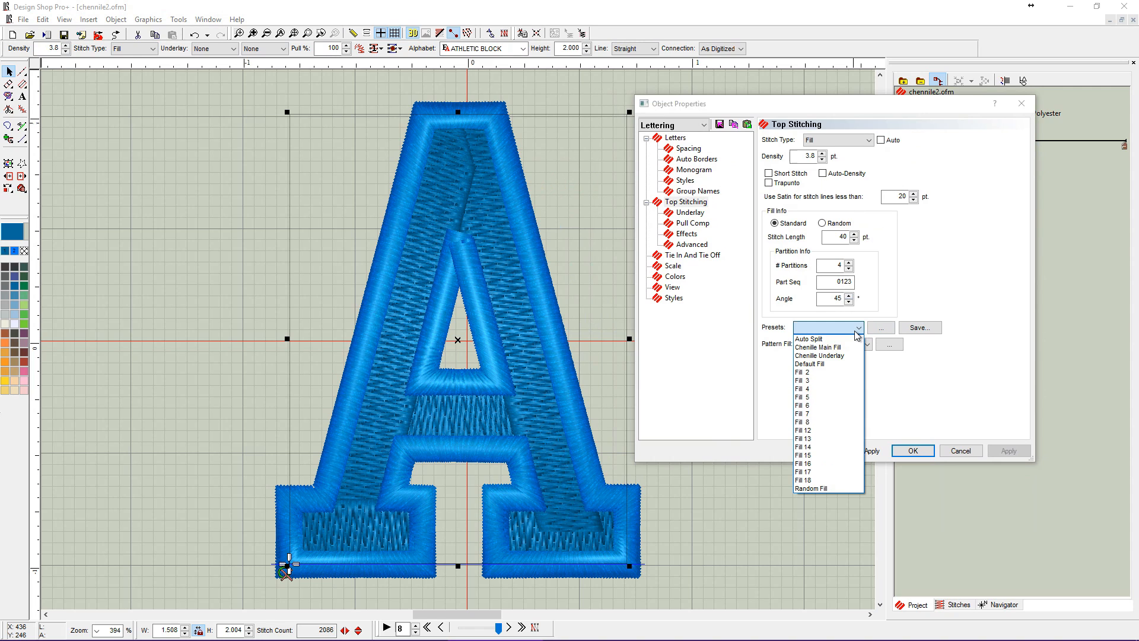
click(839, 349)
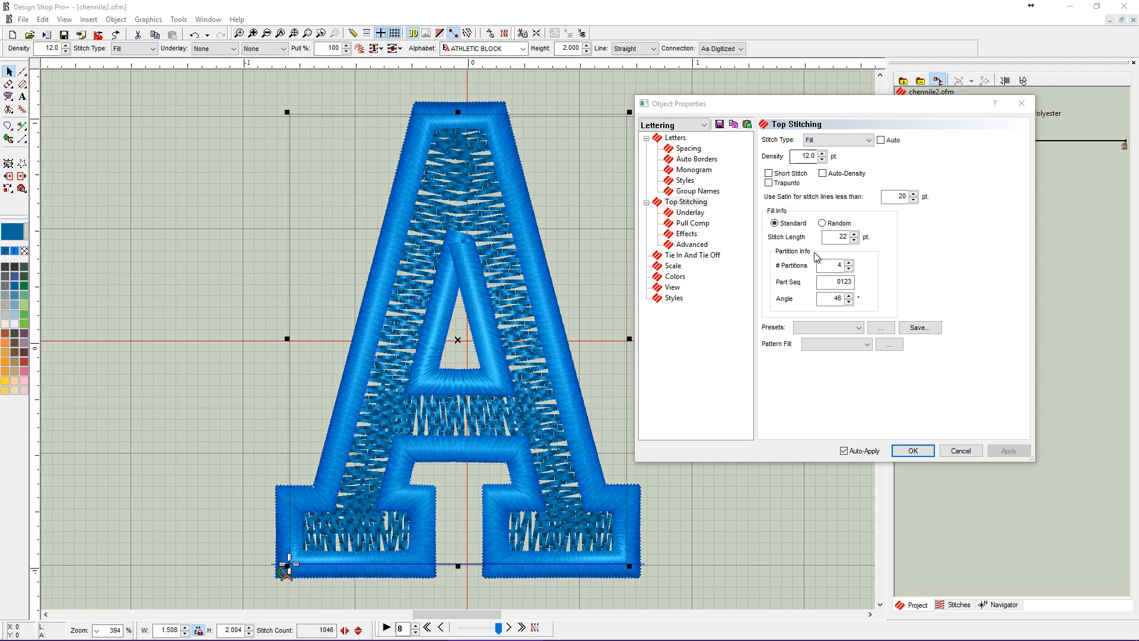
Review the main fill's stitch length, angle and Advanced settings, and accept the object properties.
click(838, 238)
double_click(842, 237)
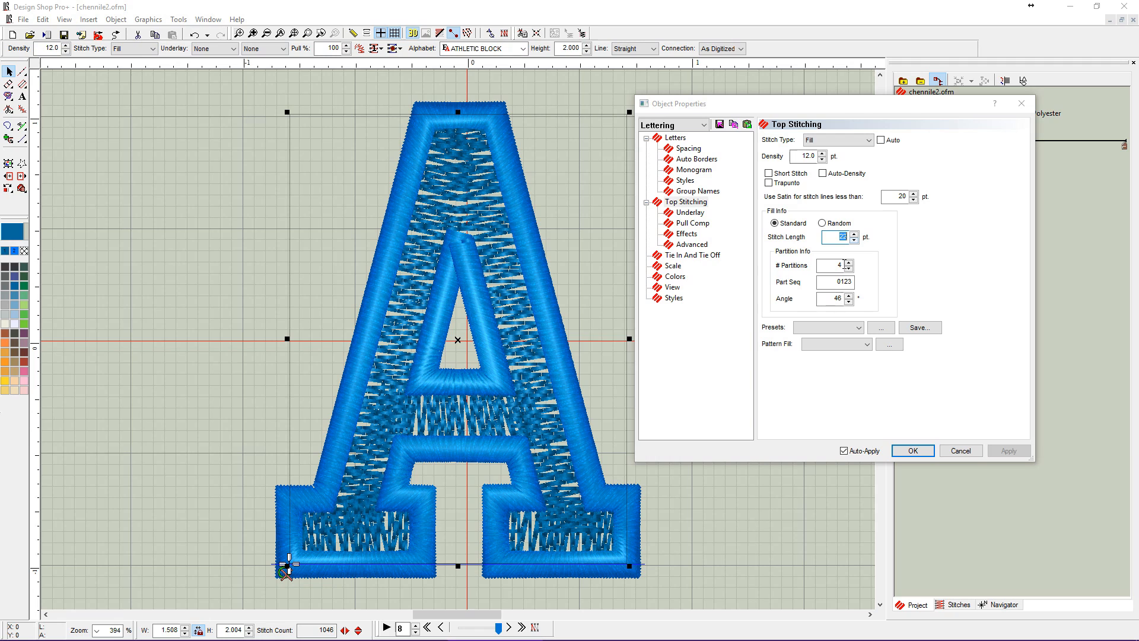
double_click(831, 300)
click(692, 244)
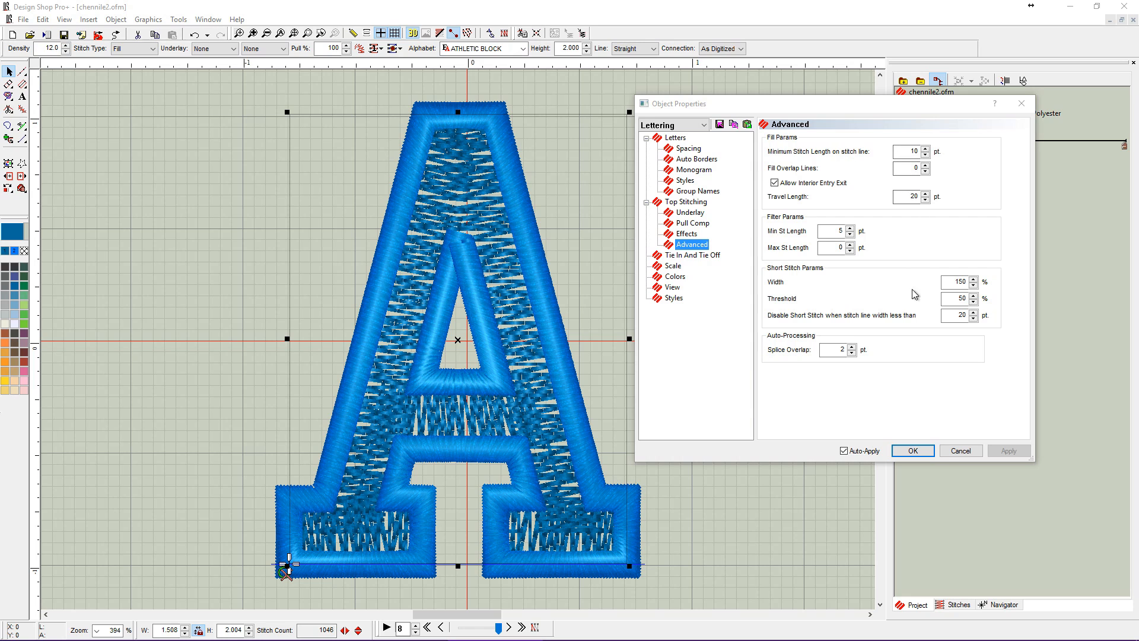
click(914, 451)
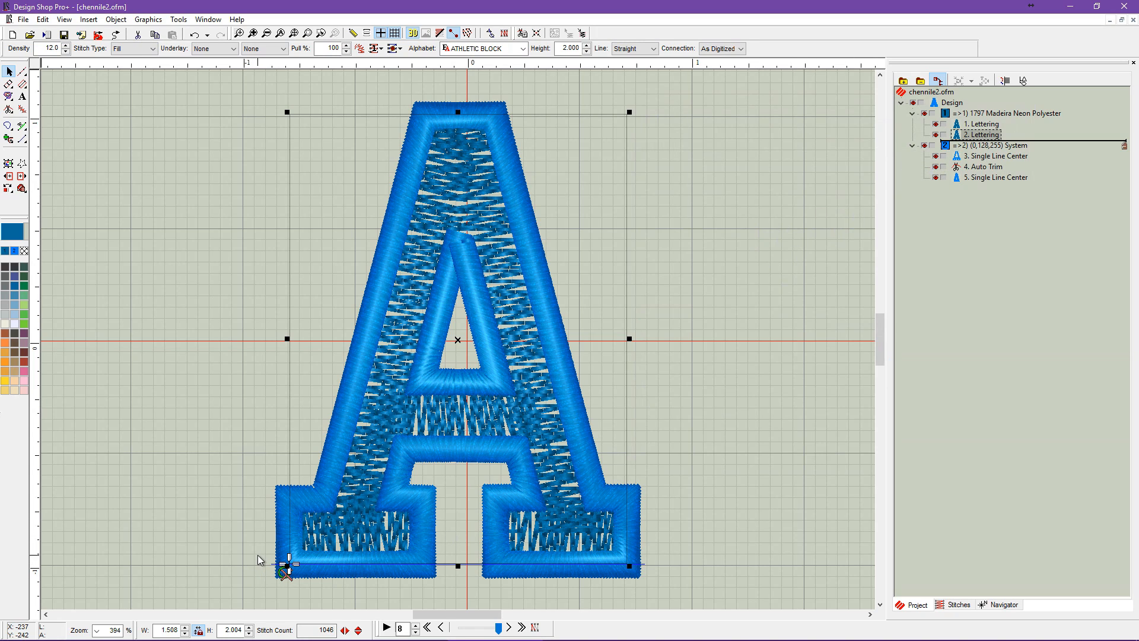
Try the main fill's start point at the letter's lower-right corner and move it back to the lower left.
scroll(270, 474, up, 5)
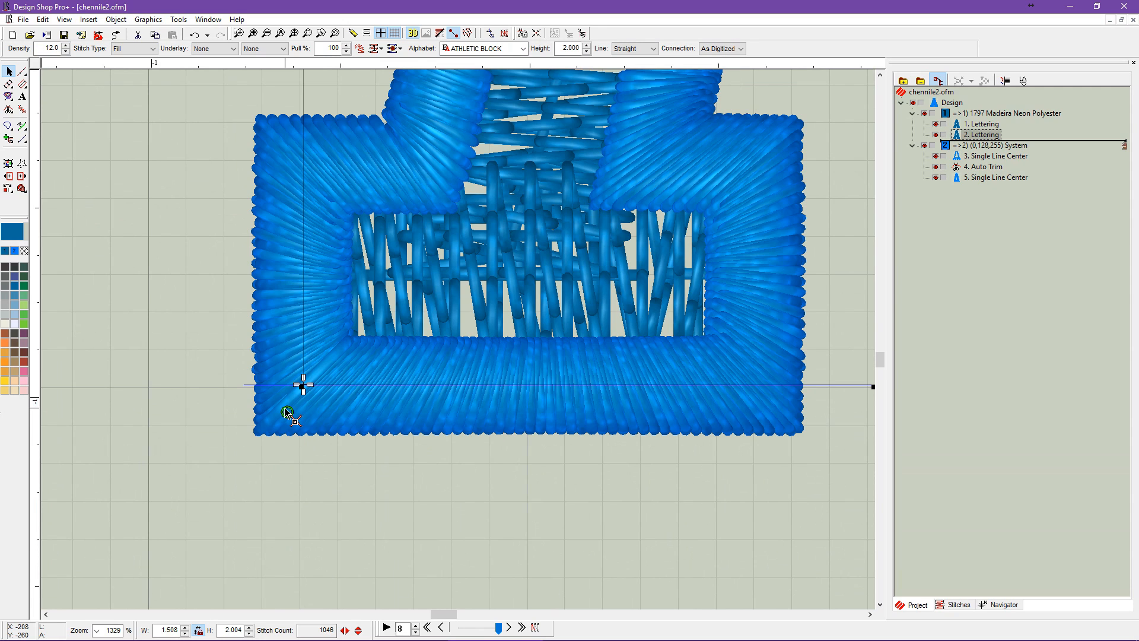
scroll(288, 415, down, 3)
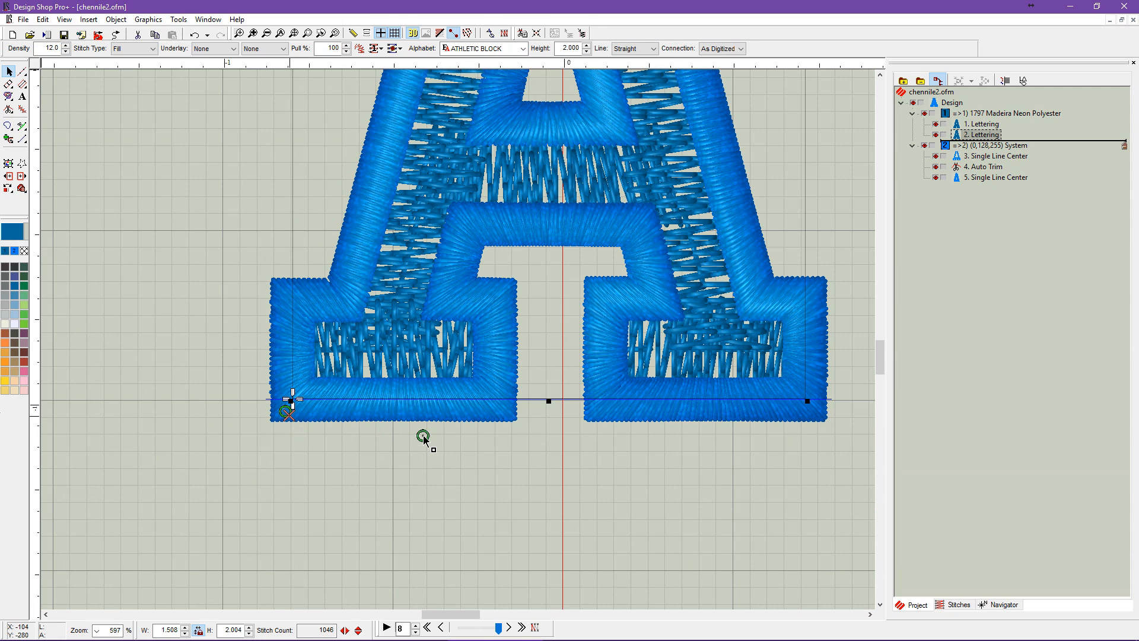
click(806, 401)
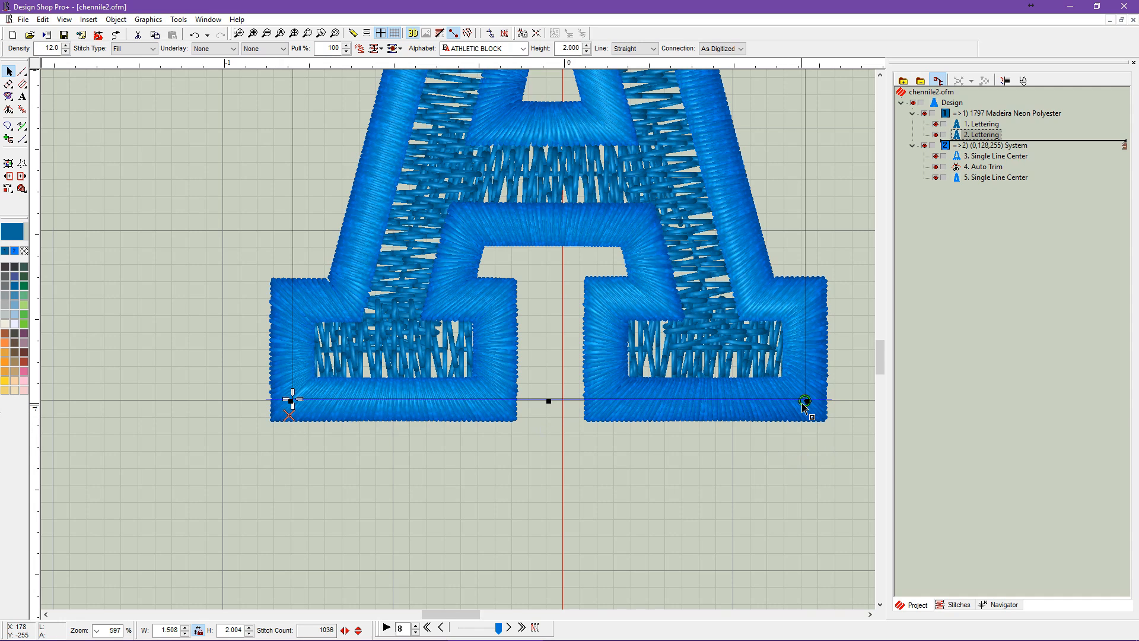
click(294, 410)
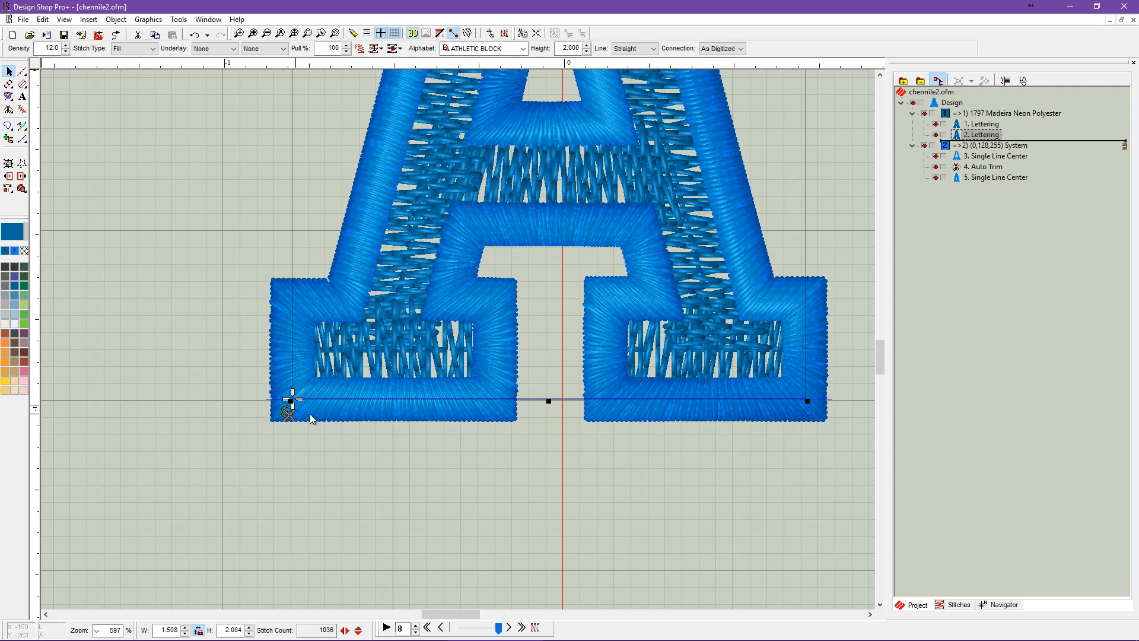
Compare the start and end points of the underlay lettering and the main fill lettering.
click(976, 125)
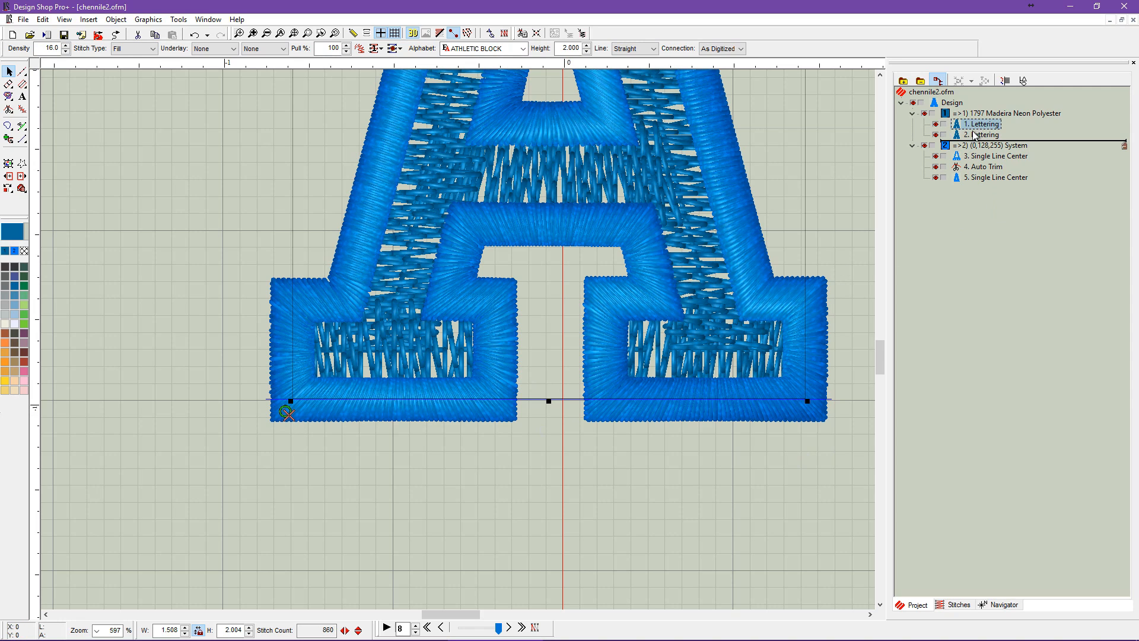
click(973, 134)
click(973, 125)
click(979, 134)
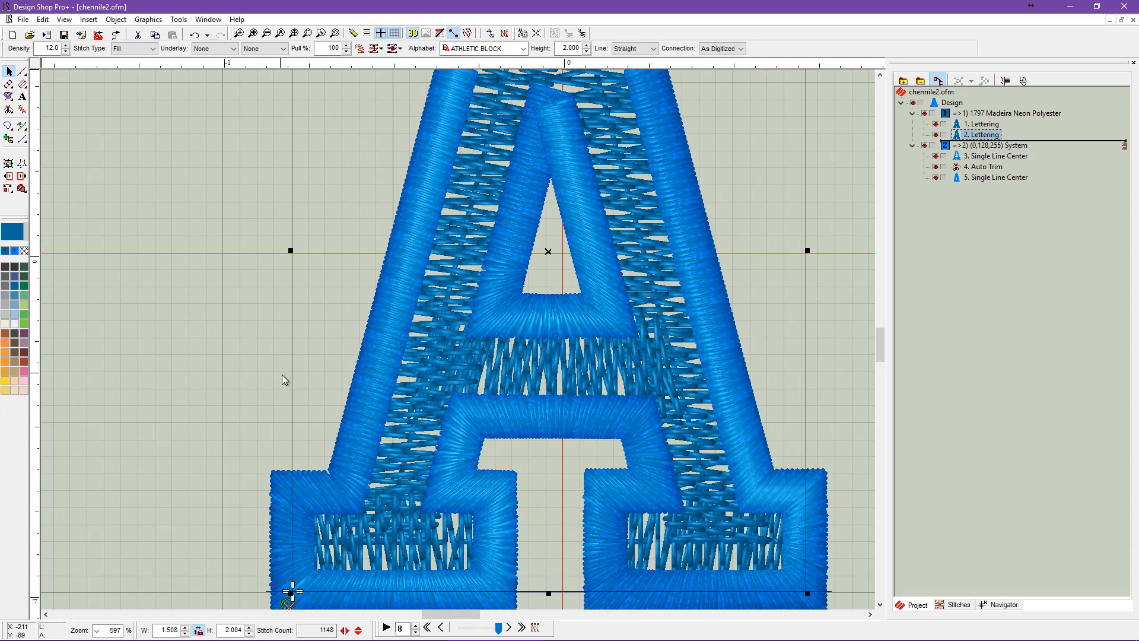
scroll(333, 403, down, 3)
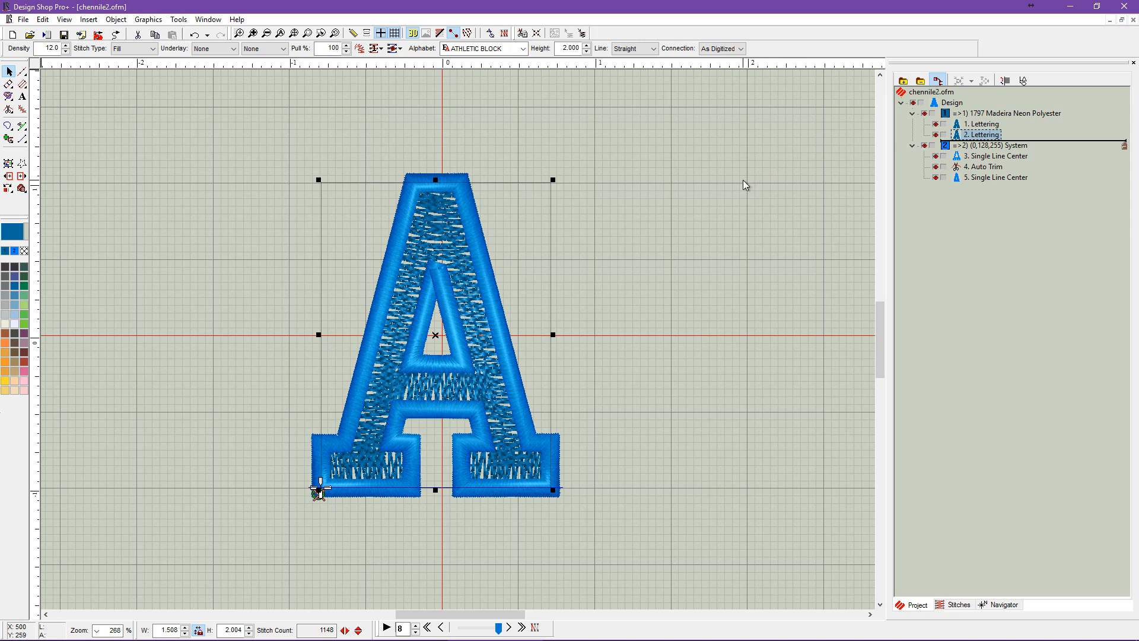
Open the design's project-level Amaya machine settings and reset the per-color values by turning Settings By Color off and on again.
right_click(952, 105)
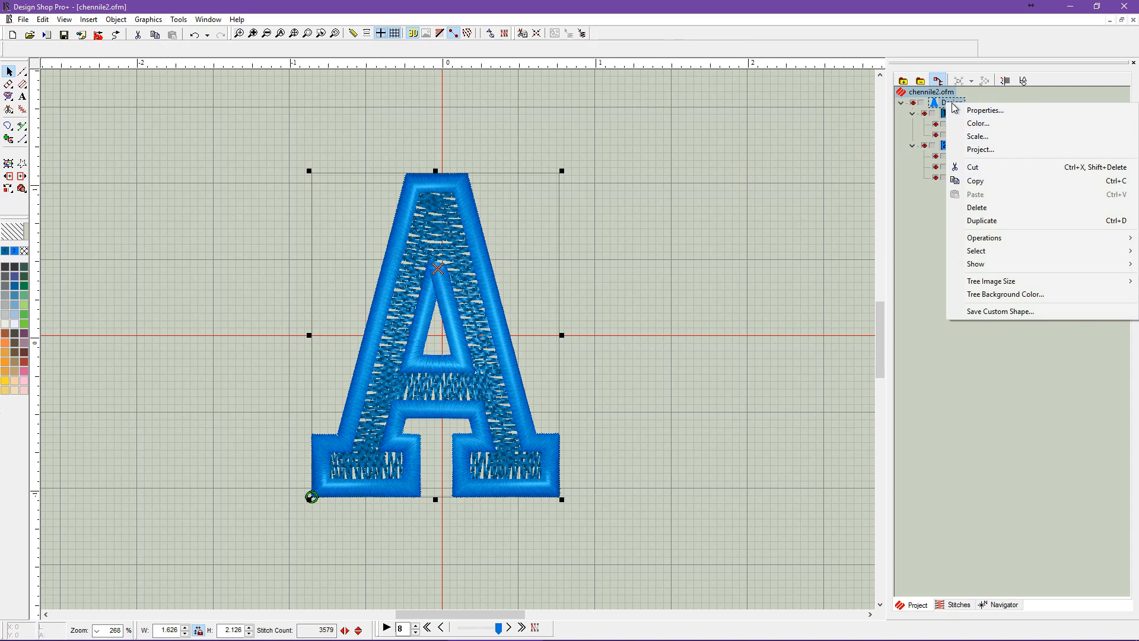
click(980, 149)
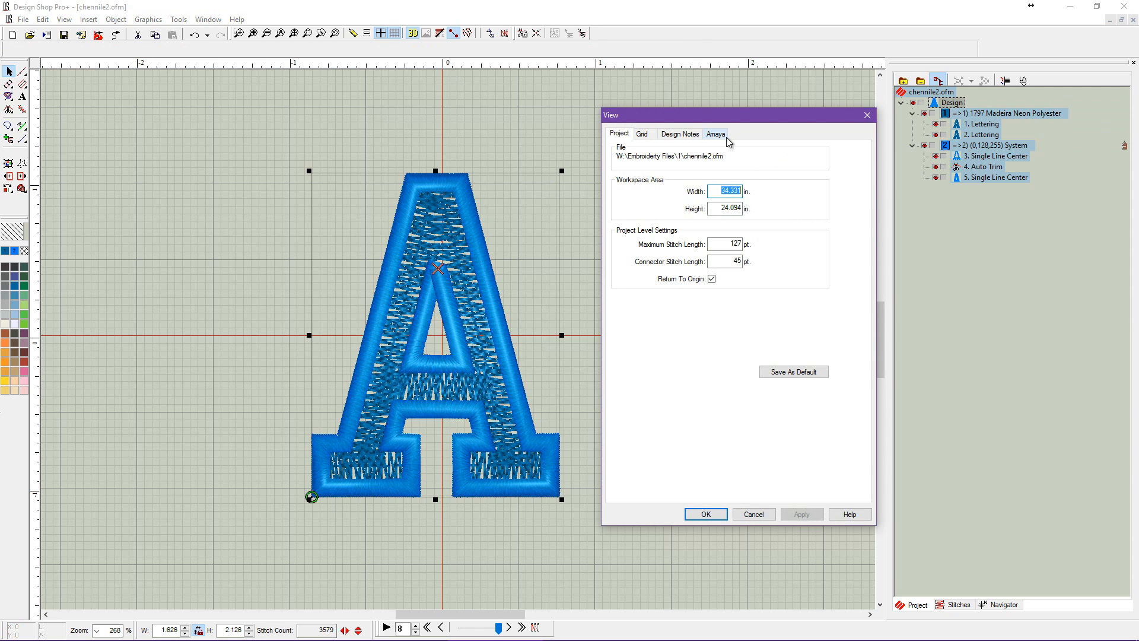
click(717, 135)
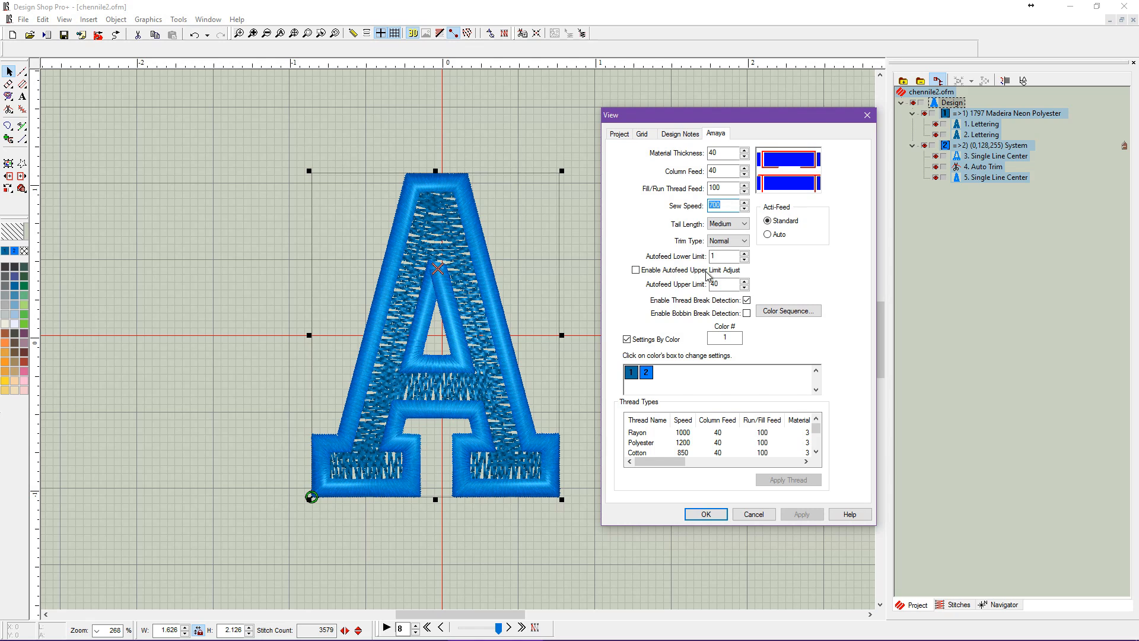
double_click(724, 337)
click(627, 340)
click(627, 339)
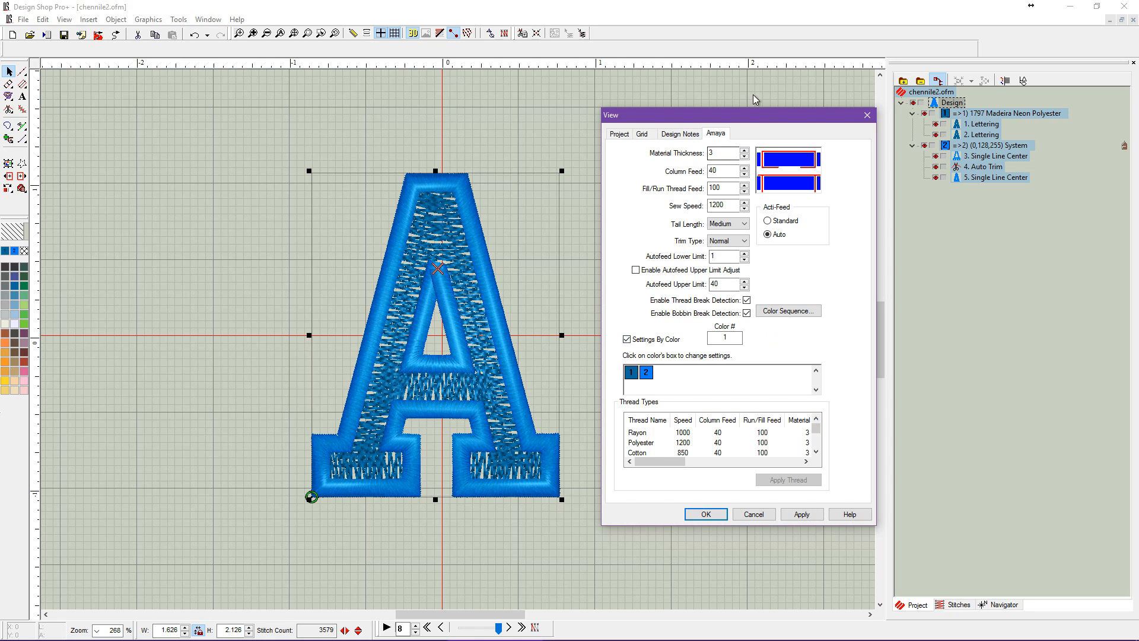
Raise the material thickness for color 1 to 35.
click(745, 152)
click(745, 152)
click(745, 152)
click(745, 152)
click(745, 152)
click(745, 153)
click(745, 152)
click(745, 152)
click(745, 152)
click(745, 152)
click(746, 152)
click(745, 152)
click(745, 152)
click(745, 152)
click(745, 152)
click(745, 151)
click(745, 152)
click(746, 152)
click(745, 152)
click(745, 152)
click(745, 152)
click(745, 152)
click(745, 153)
click(745, 153)
click(745, 153)
click(745, 152)
click(746, 152)
click(745, 152)
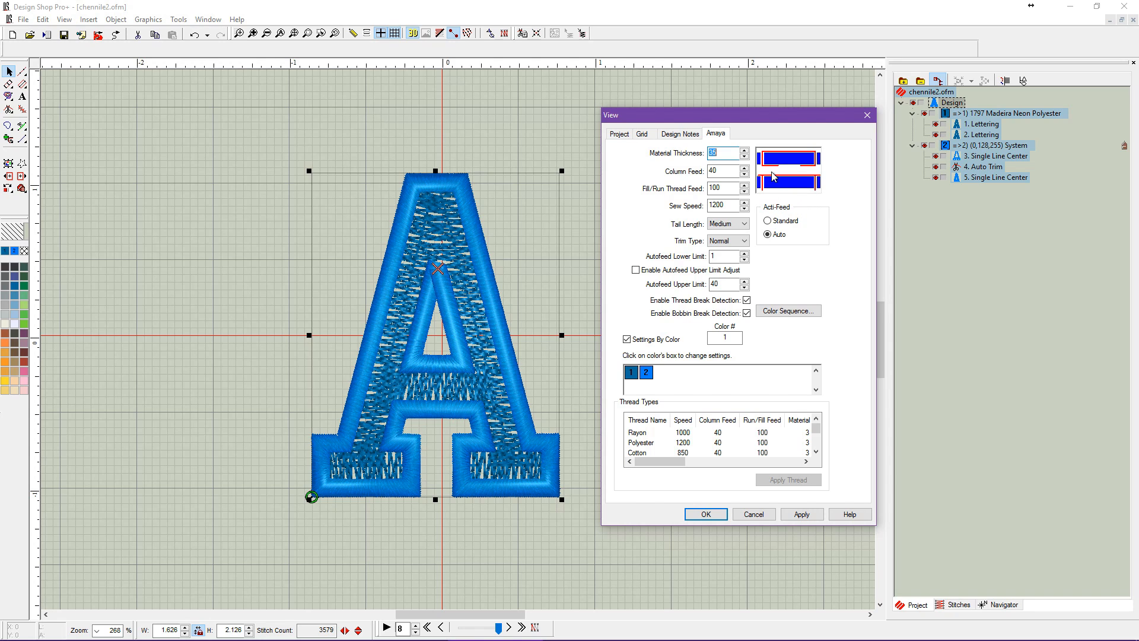
Give color 1 a sew speed of 700 with Standard Acti-Feed and thread break detection turned off.
click(745, 208)
click(744, 208)
click(745, 208)
click(745, 208)
click(744, 208)
click(745, 209)
click(744, 209)
click(745, 209)
click(745, 210)
click(745, 209)
click(767, 219)
click(746, 300)
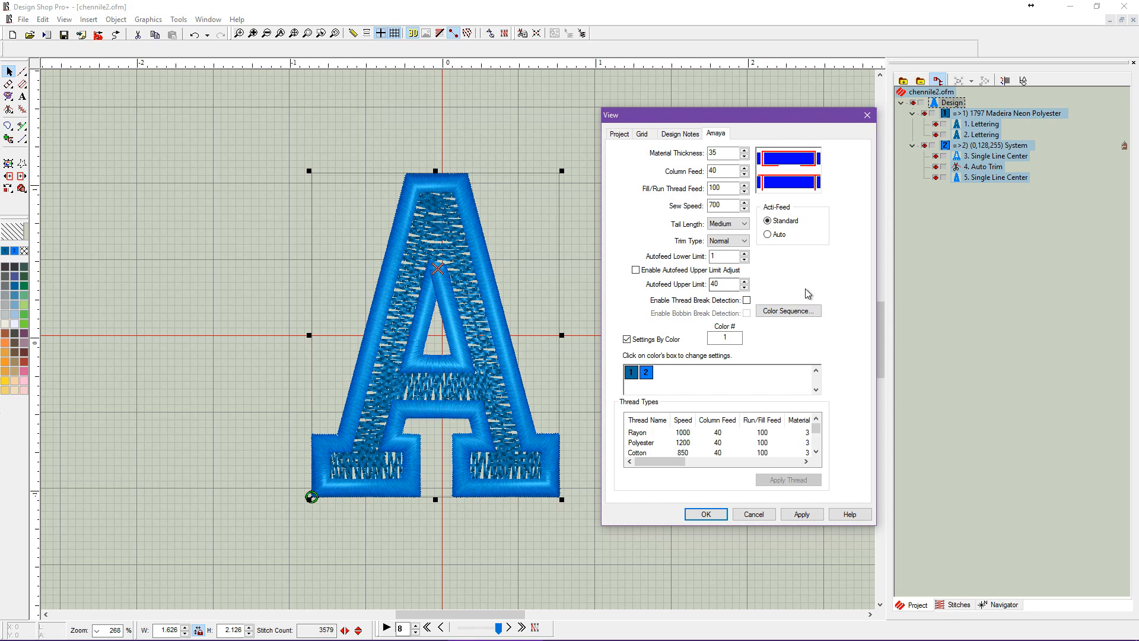
Set color 2 to a material thickness of 15 with Standard Acti-Feed, and accept the machine settings.
click(646, 372)
drag(711, 154, 721, 153)
click(801, 515)
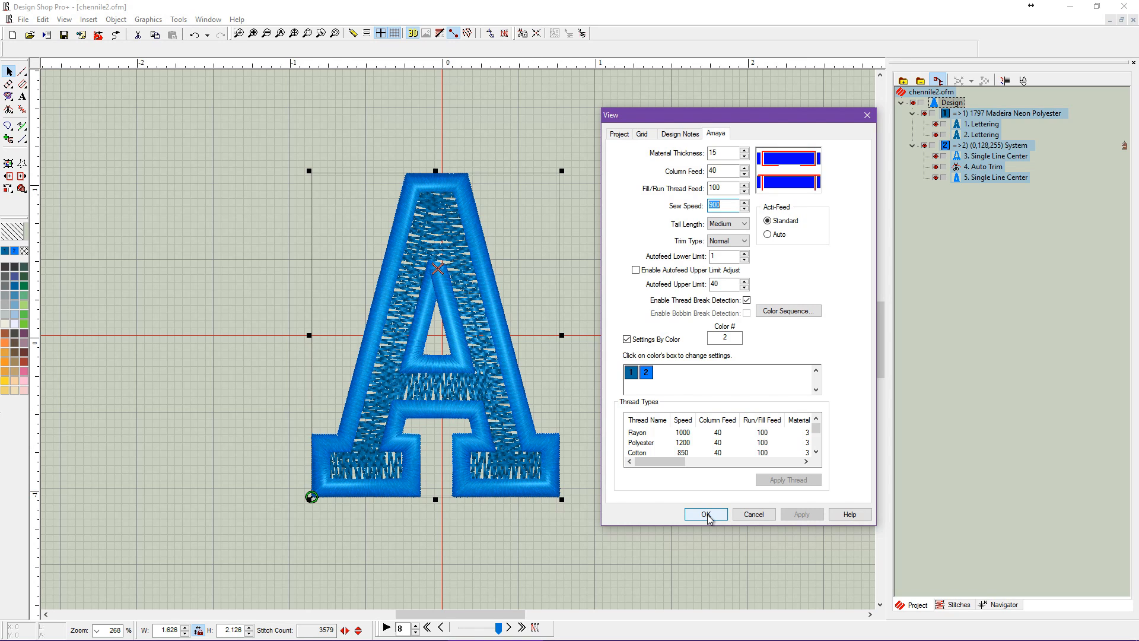
click(706, 515)
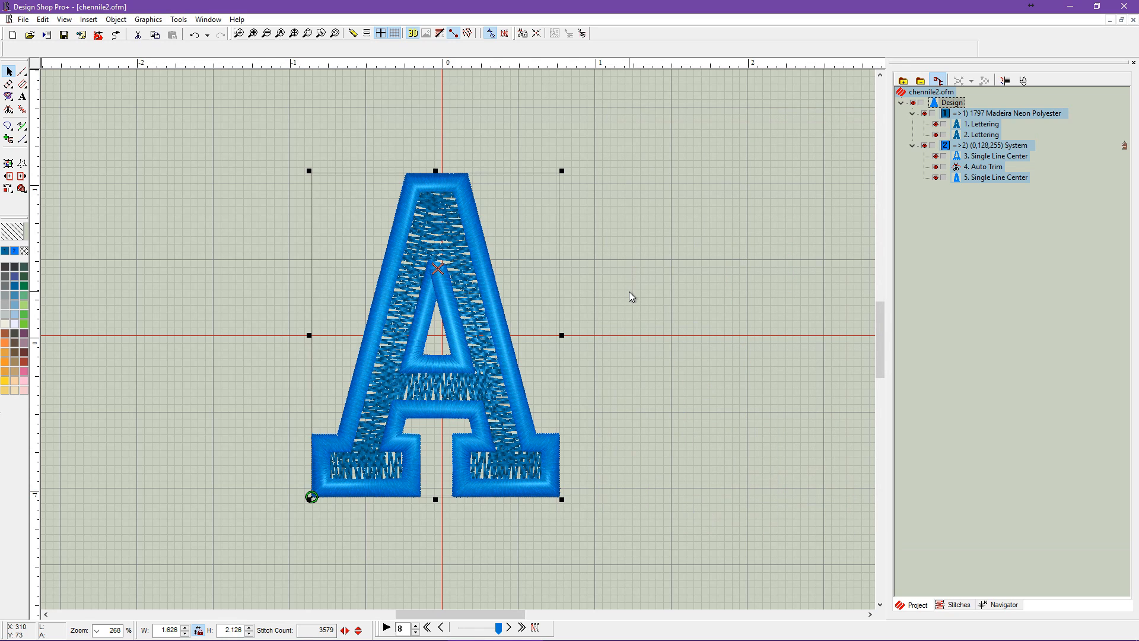